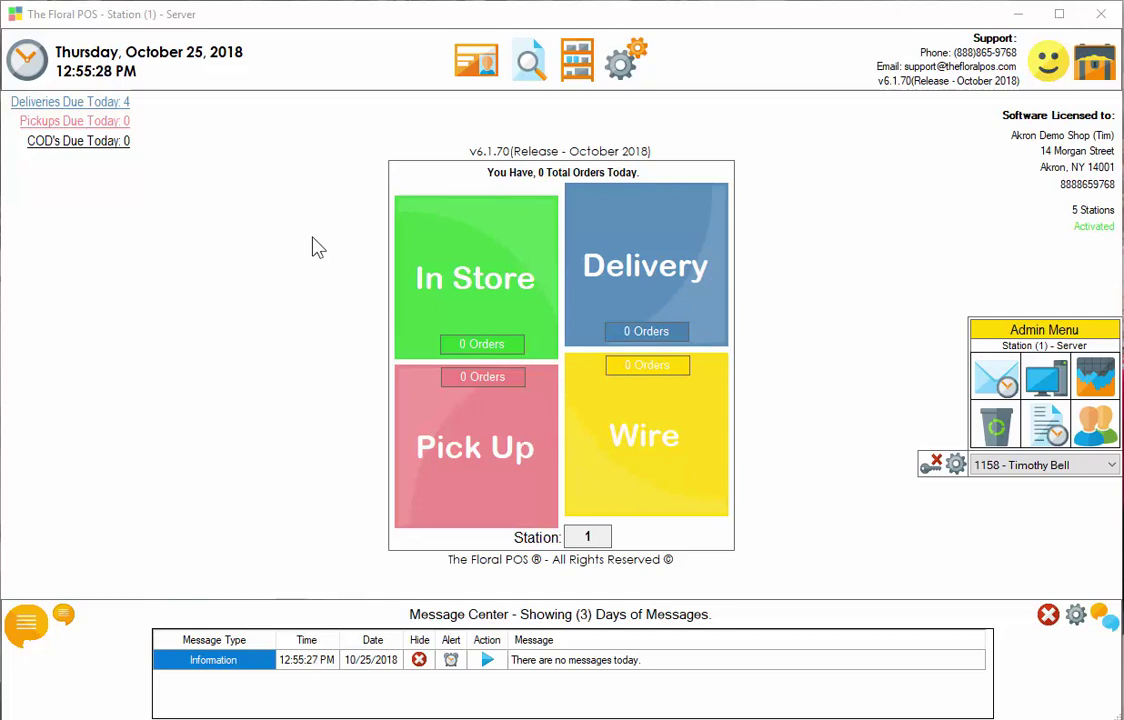
Step: Open the Control Panel on its System Management tab
click(635, 68)
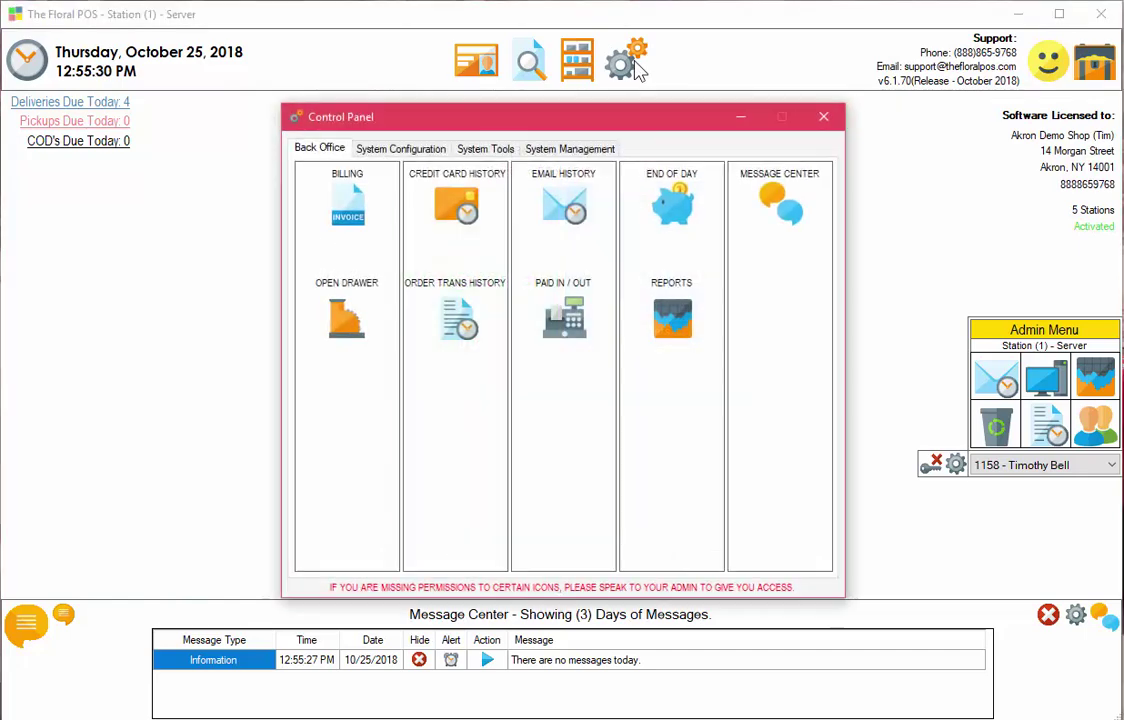
click(522, 145)
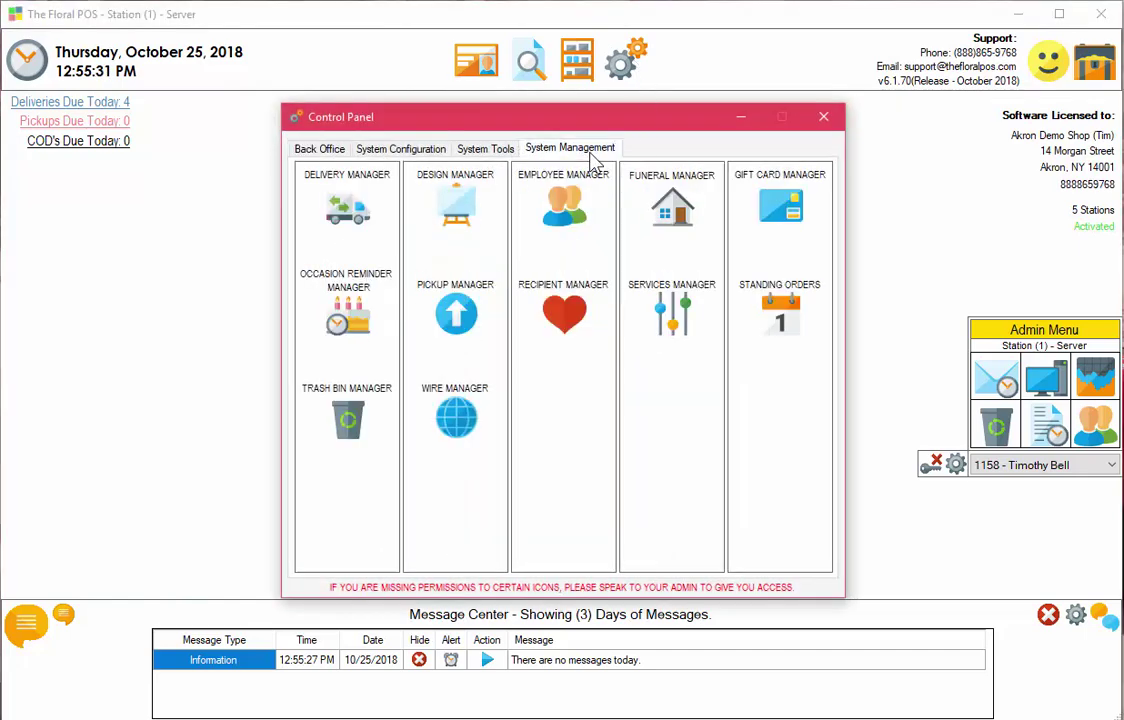
Step: Open Delivery Manager, load trip 290's four deliveries, and request the trip map
click(349, 209)
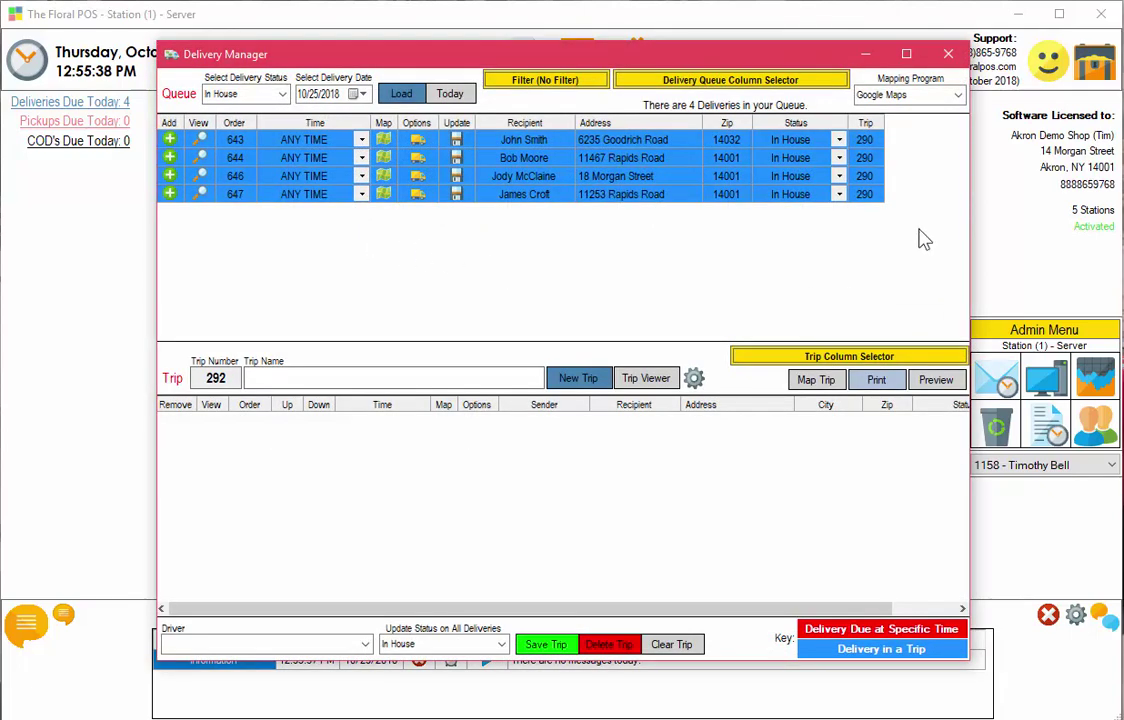
click(866, 195)
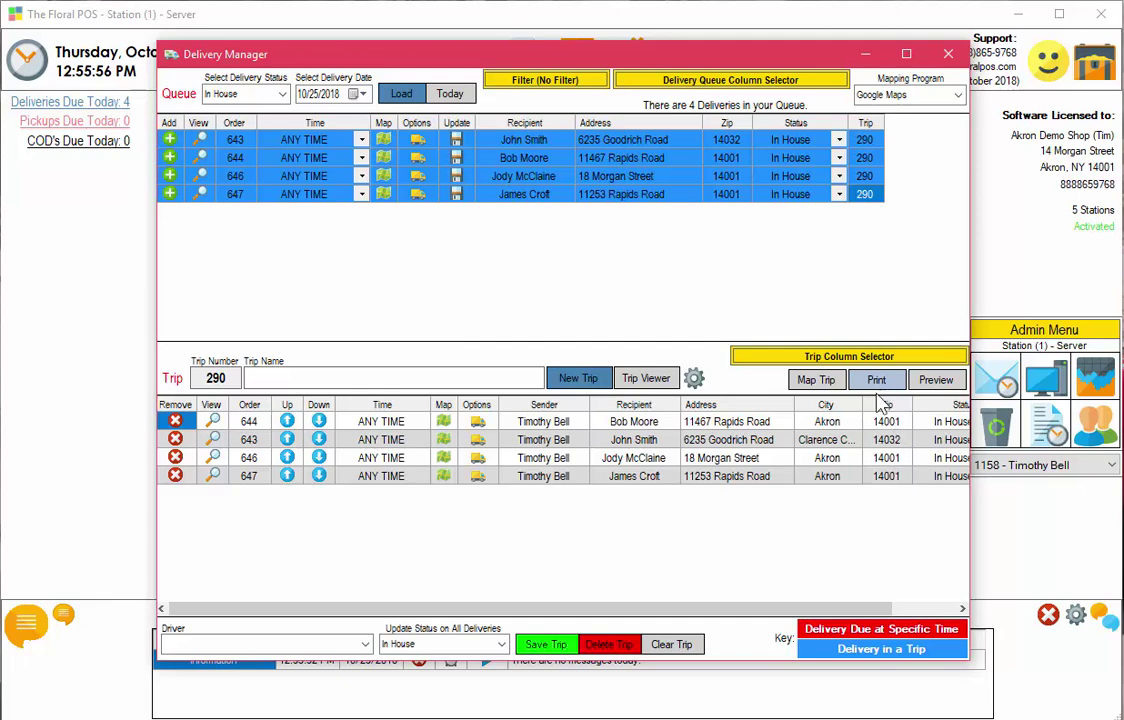
click(813, 384)
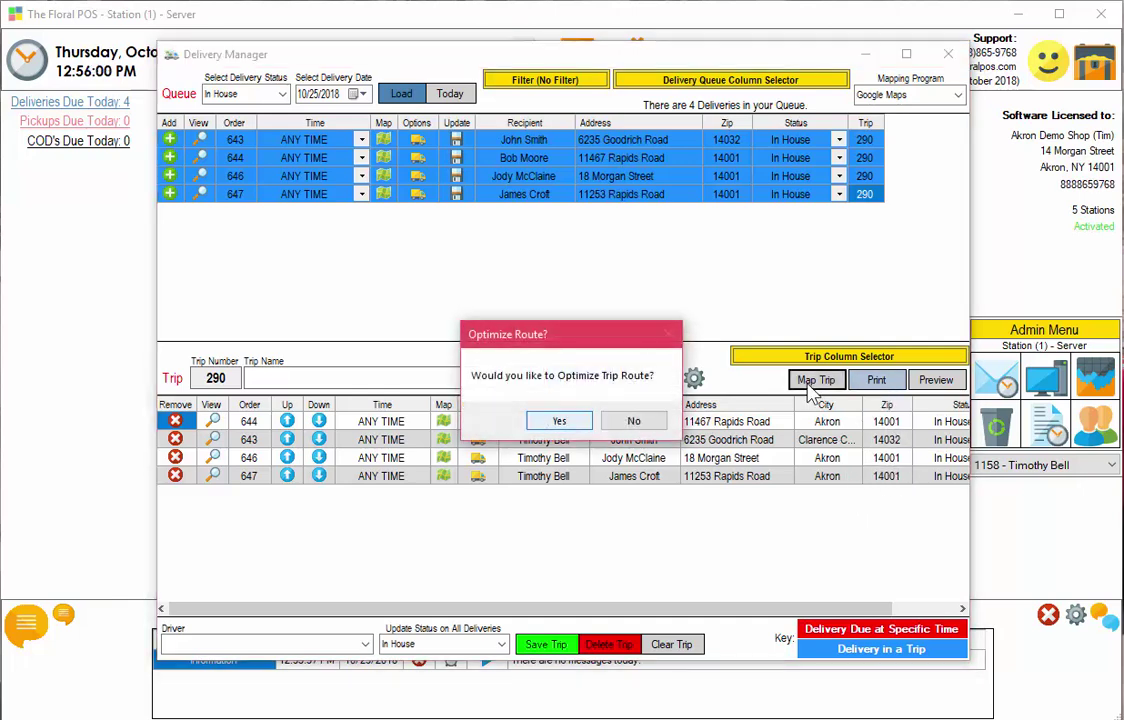
Step: Map trip 290 unoptimized in Google Maps (40 min, 25.6 miles), then close it
click(633, 421)
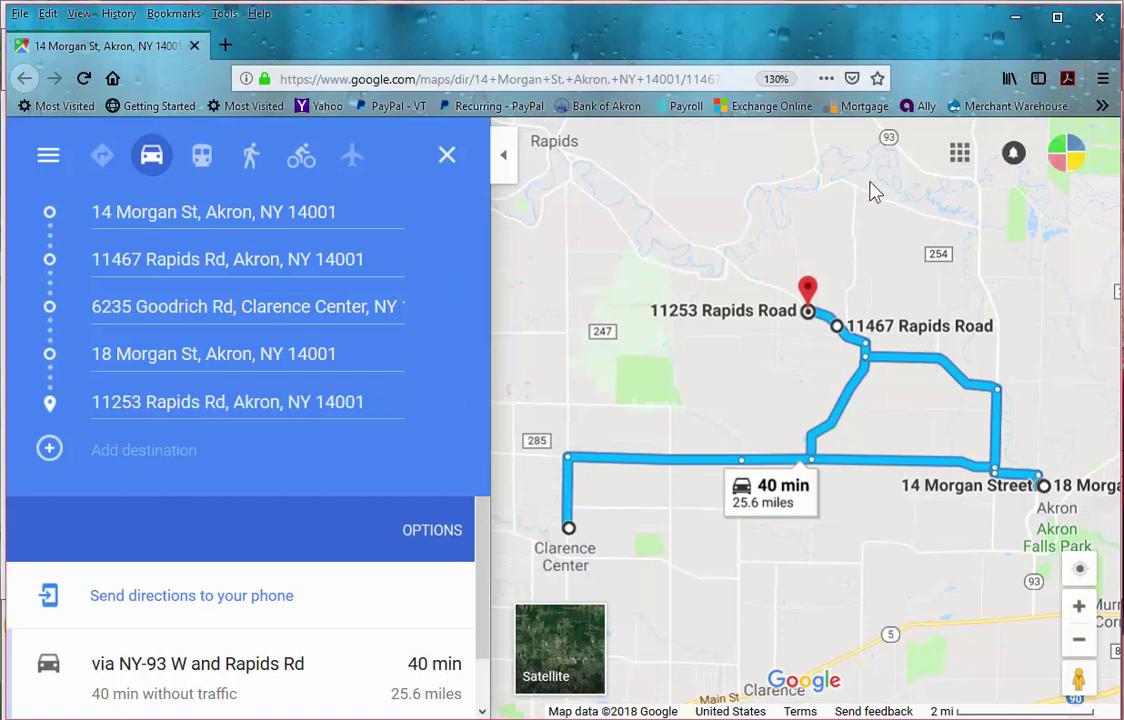
click(1099, 17)
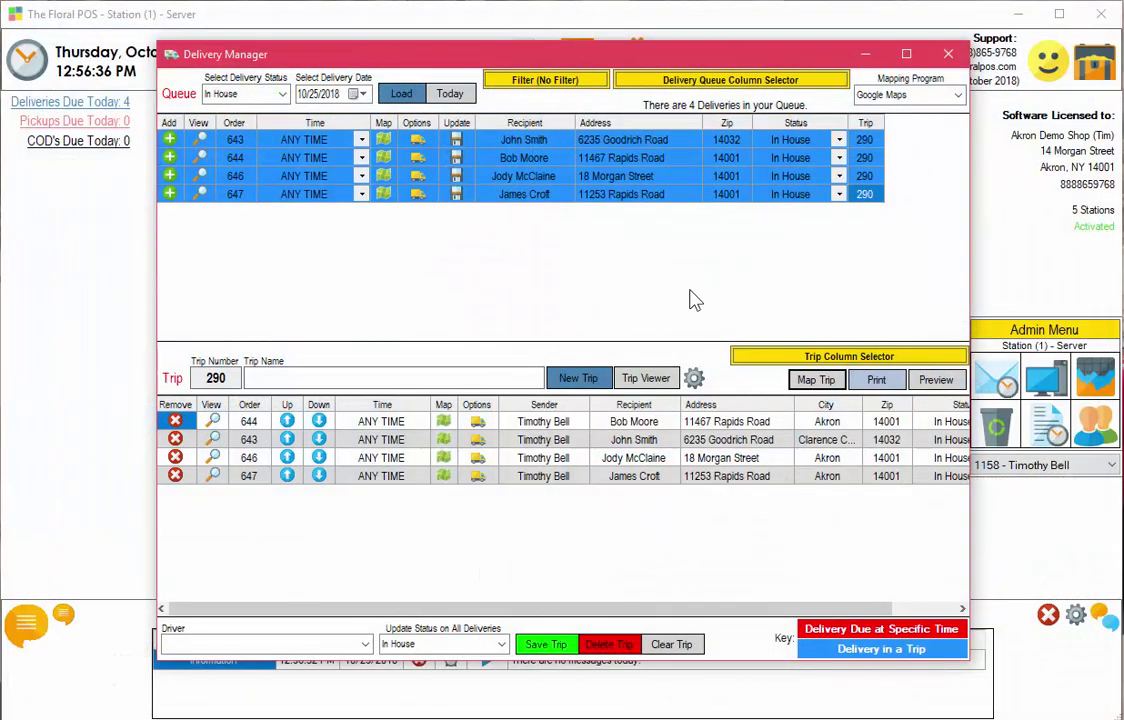
Step: Remap trip 290 with optimized stop order in Google Maps (20 min, 13.0 miles), then close it
click(815, 381)
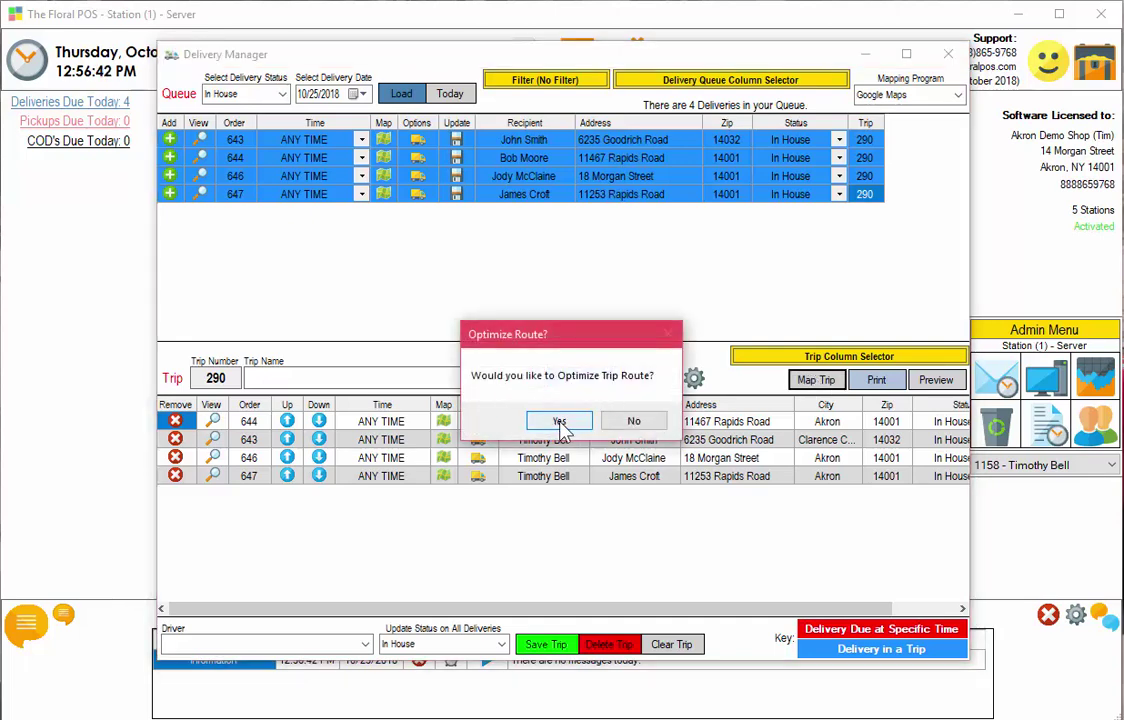
click(560, 422)
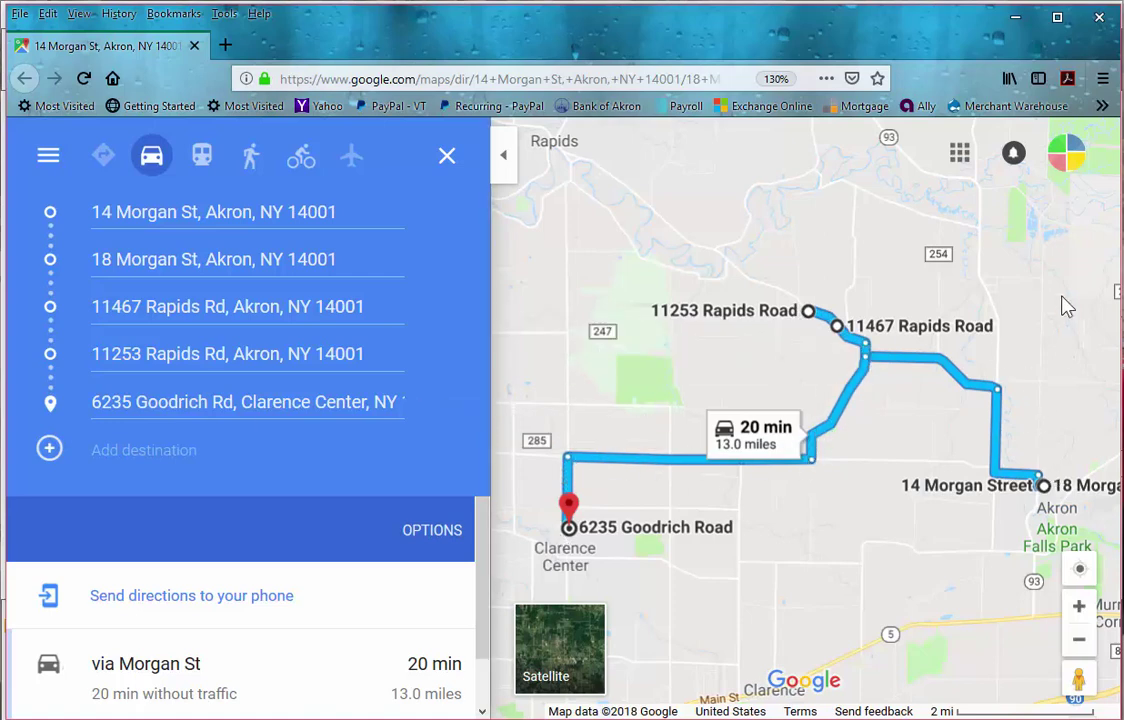
click(1099, 17)
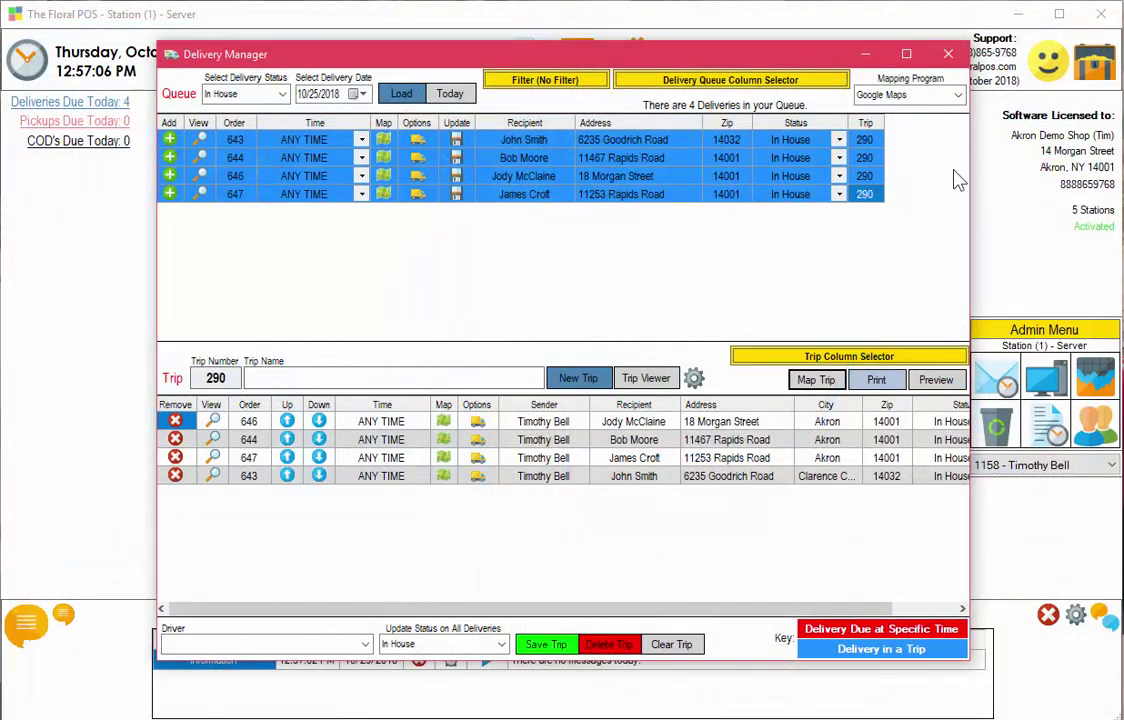
Step: Set the mapping program to Bing Maps
click(957, 97)
click(957, 97)
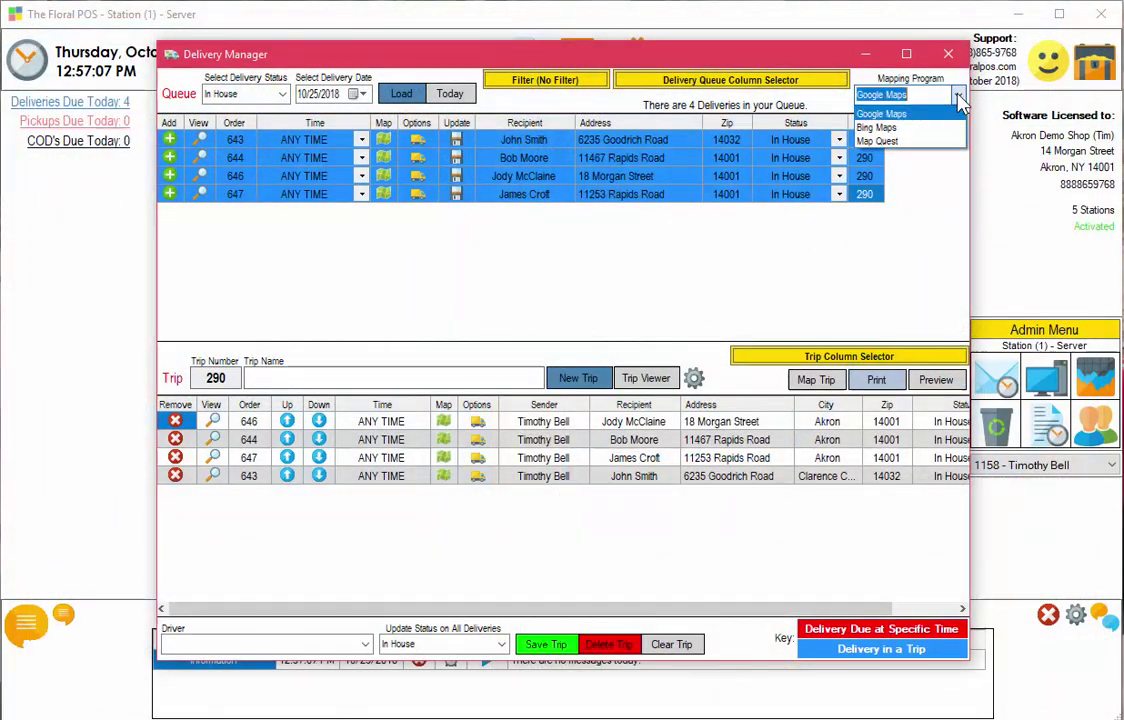
click(880, 128)
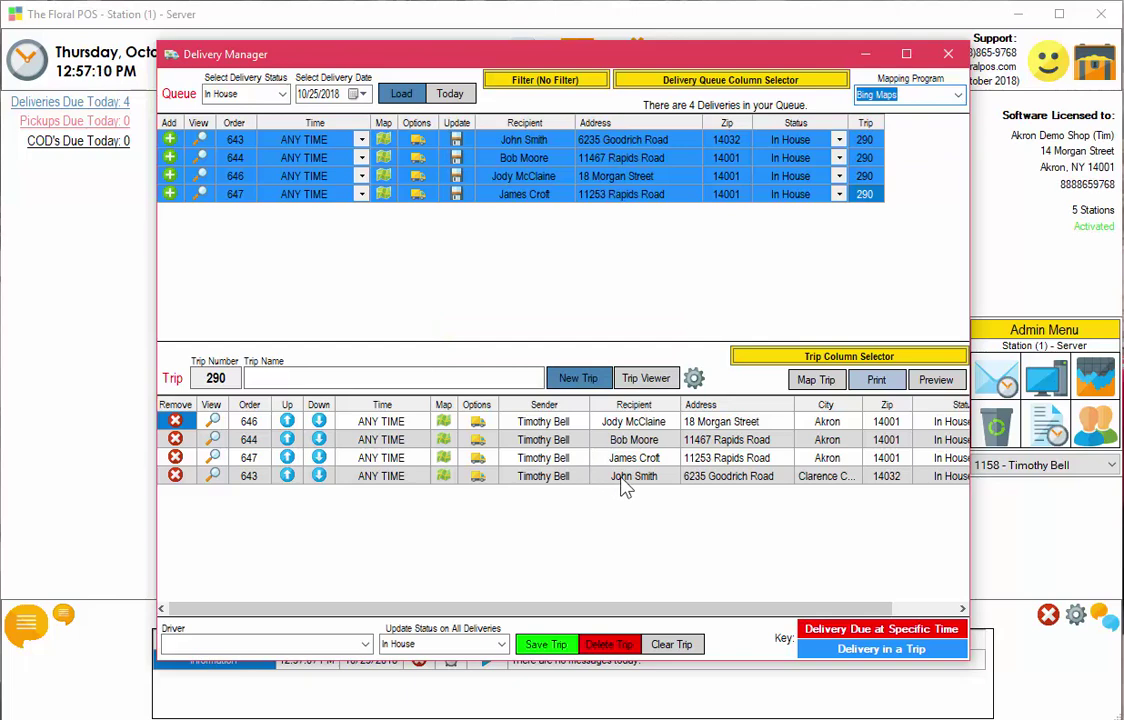
click(640, 422)
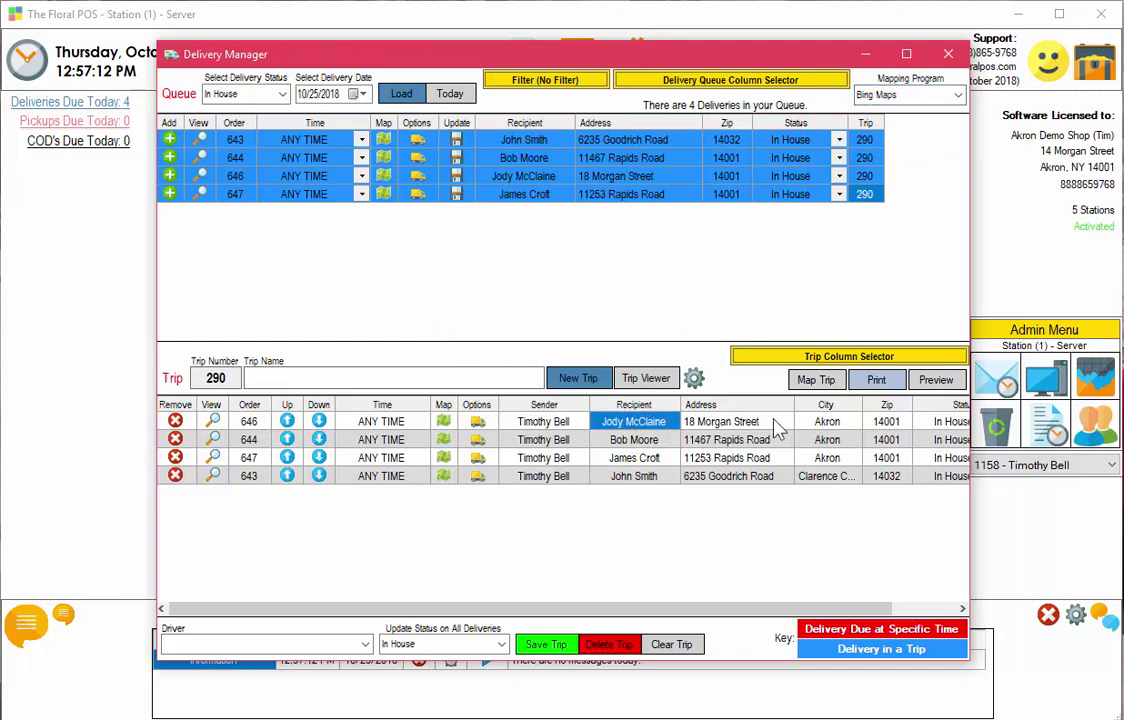
click(318, 421)
click(318, 440)
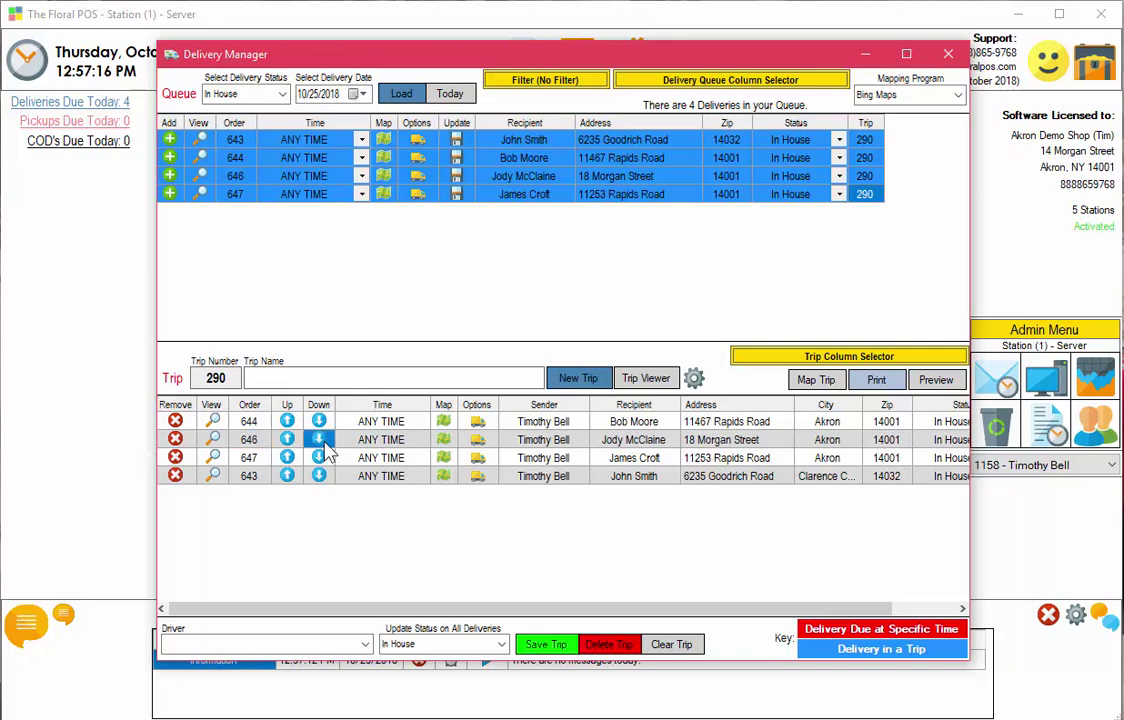
click(546, 645)
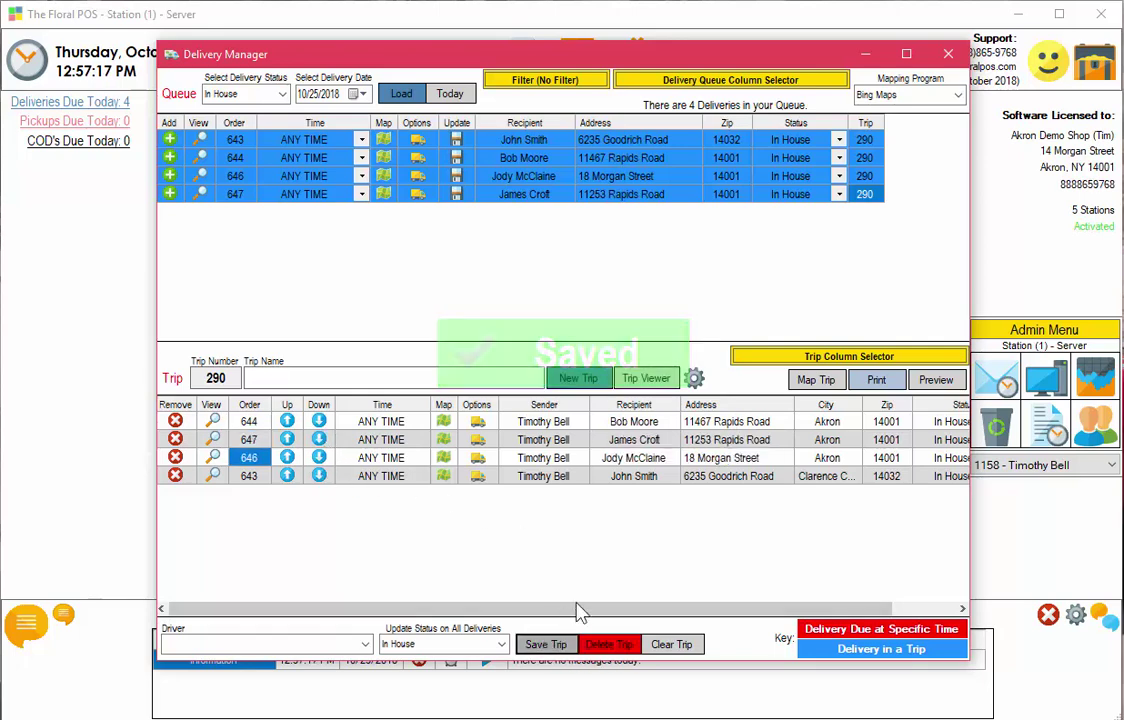
click(816, 381)
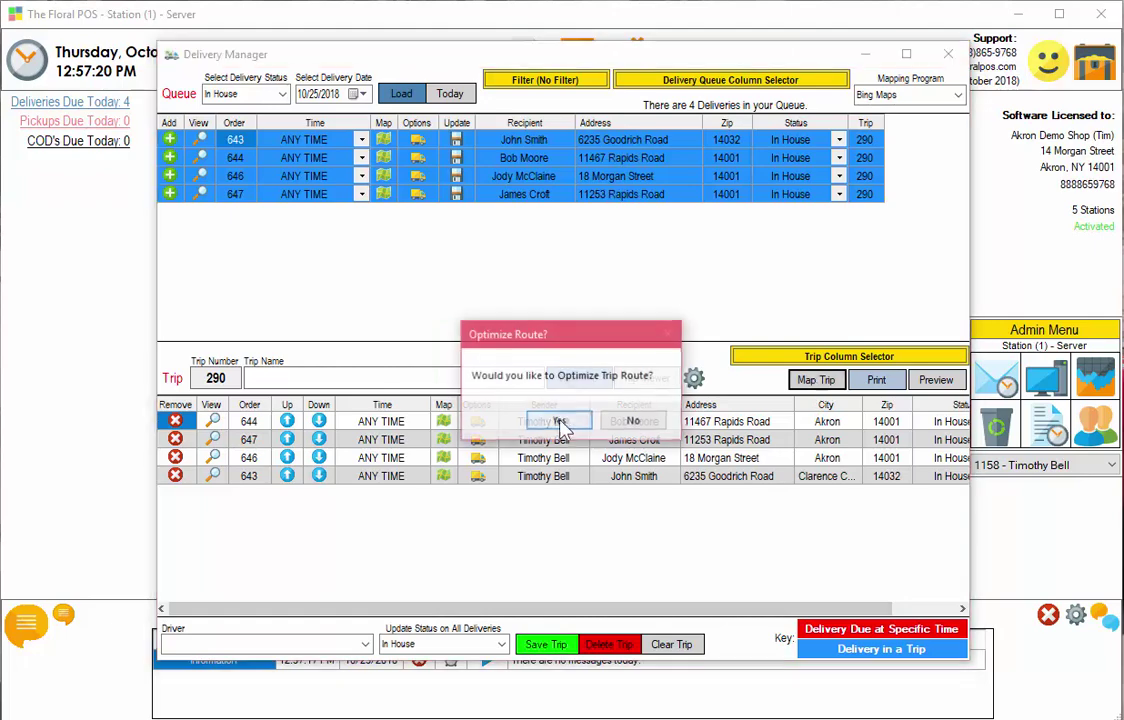
Step: Map the saved stop order in Bing Maps without optimizing (34 min, 19.0 mi), then close it
click(638, 421)
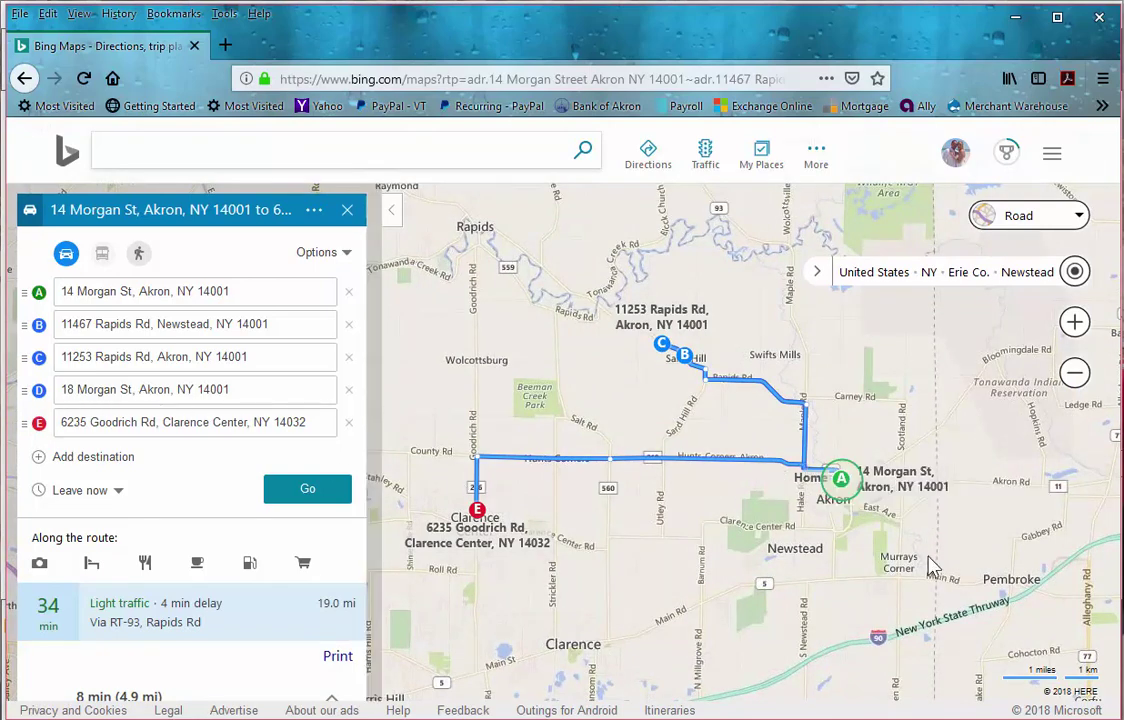
click(1099, 17)
click(818, 381)
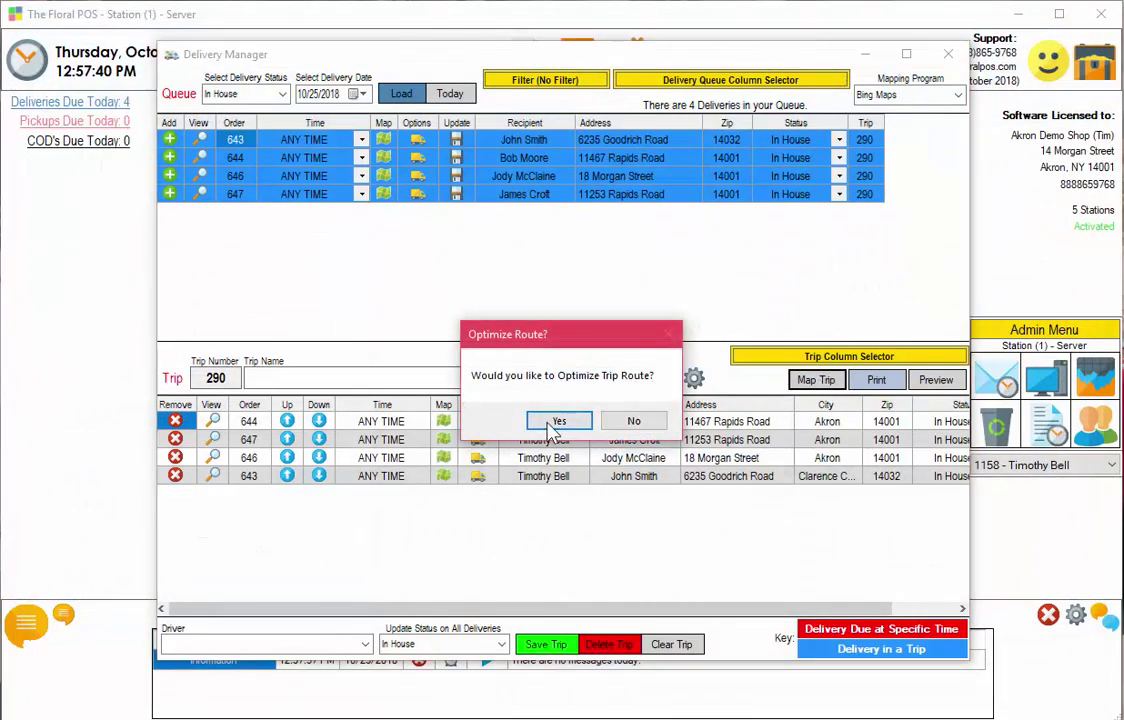
click(547, 421)
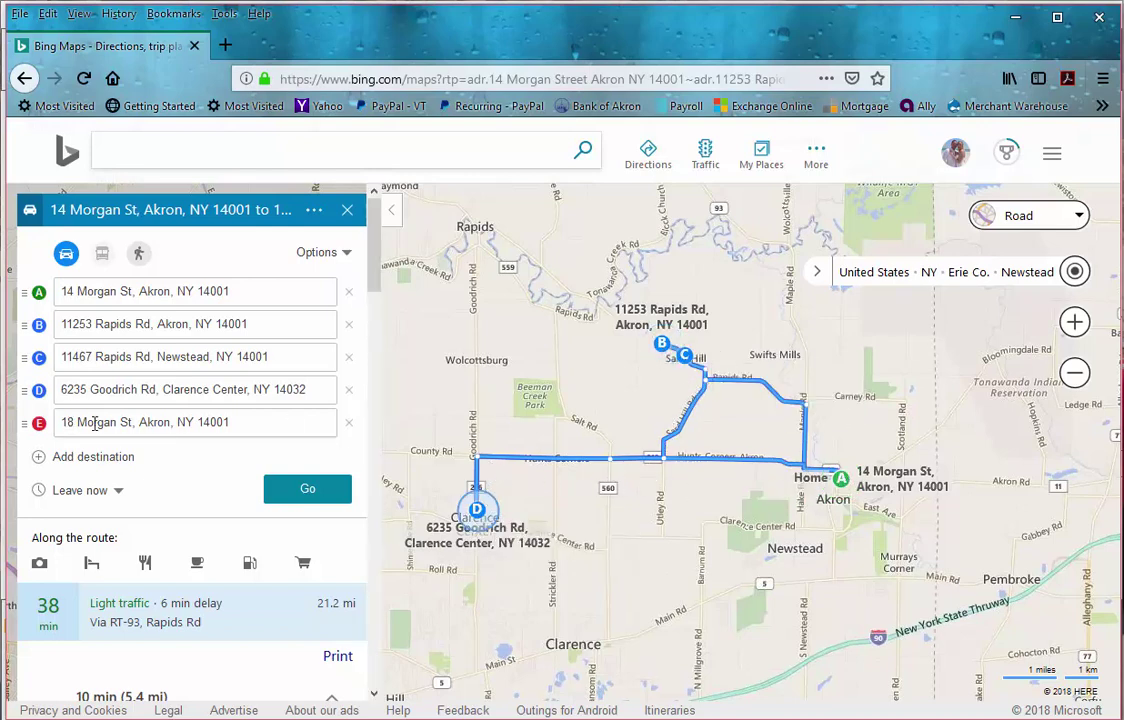
click(261, 420)
drag(261, 420, 60, 422)
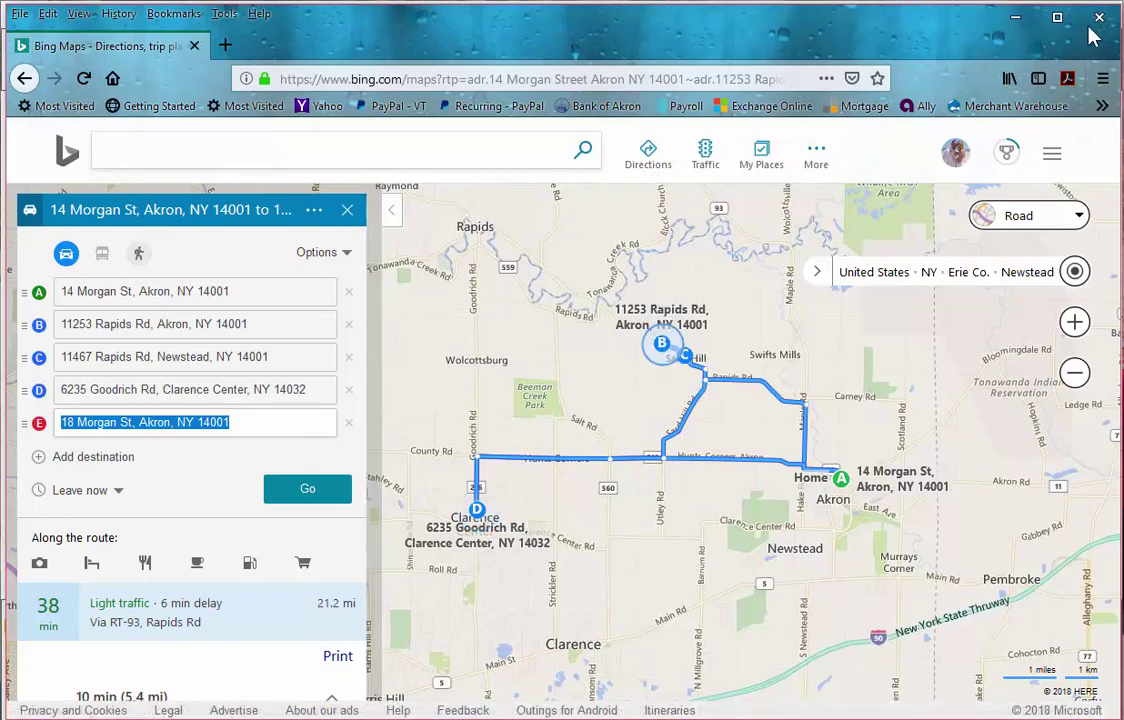
key(alt+F4)
Step: Switch mapping to Map Quest, move order 646 up to the second stop, and save trip 290
click(905, 95)
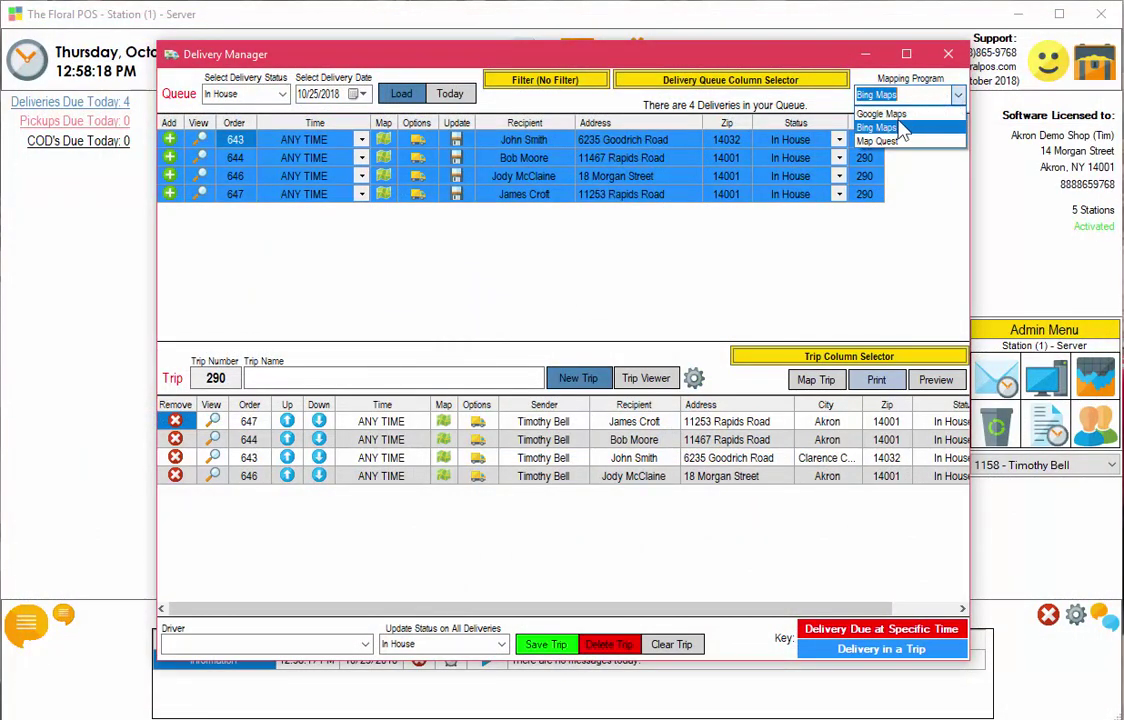
click(884, 142)
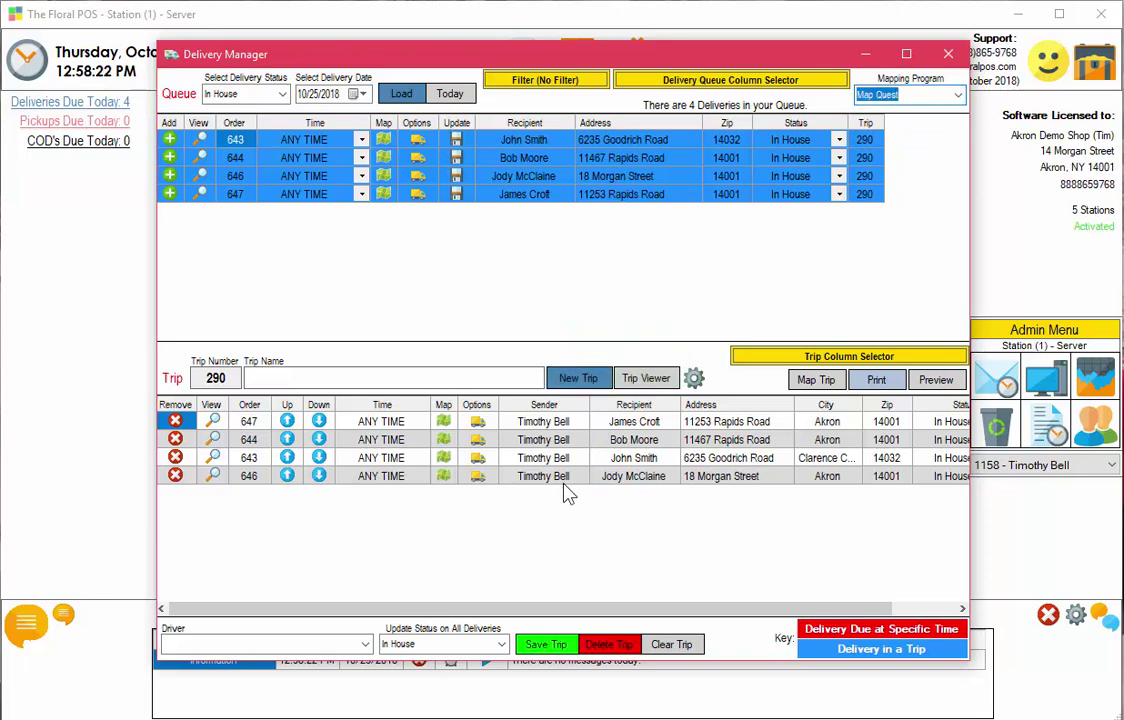
click(287, 477)
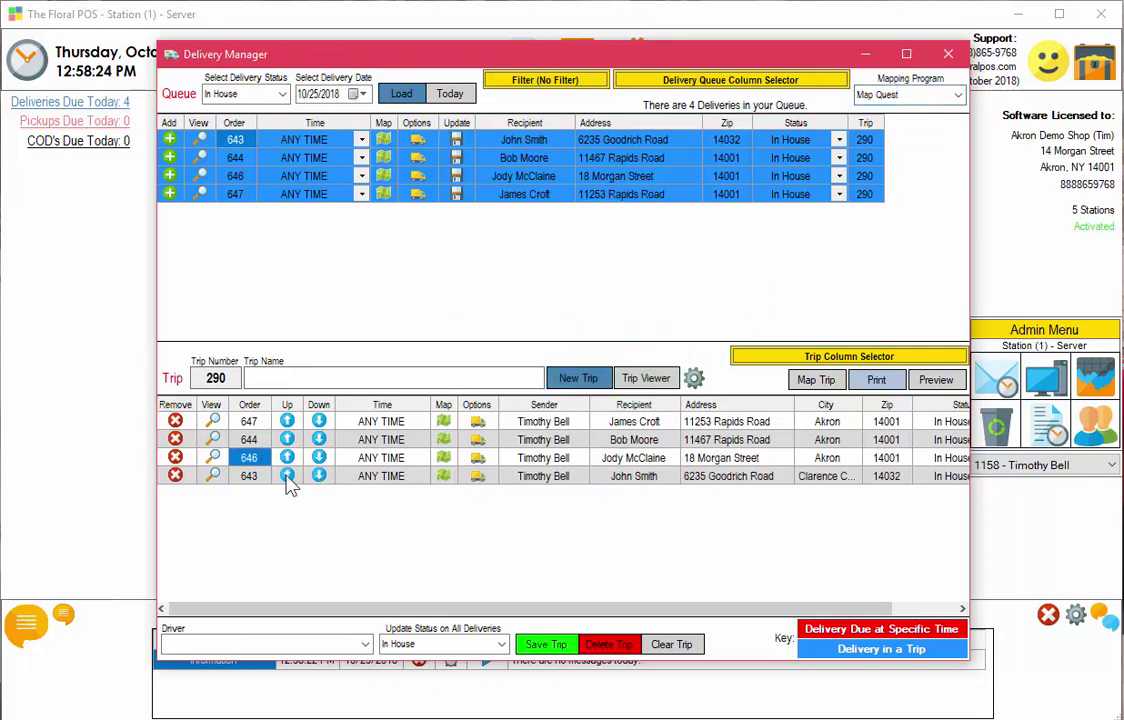
click(287, 457)
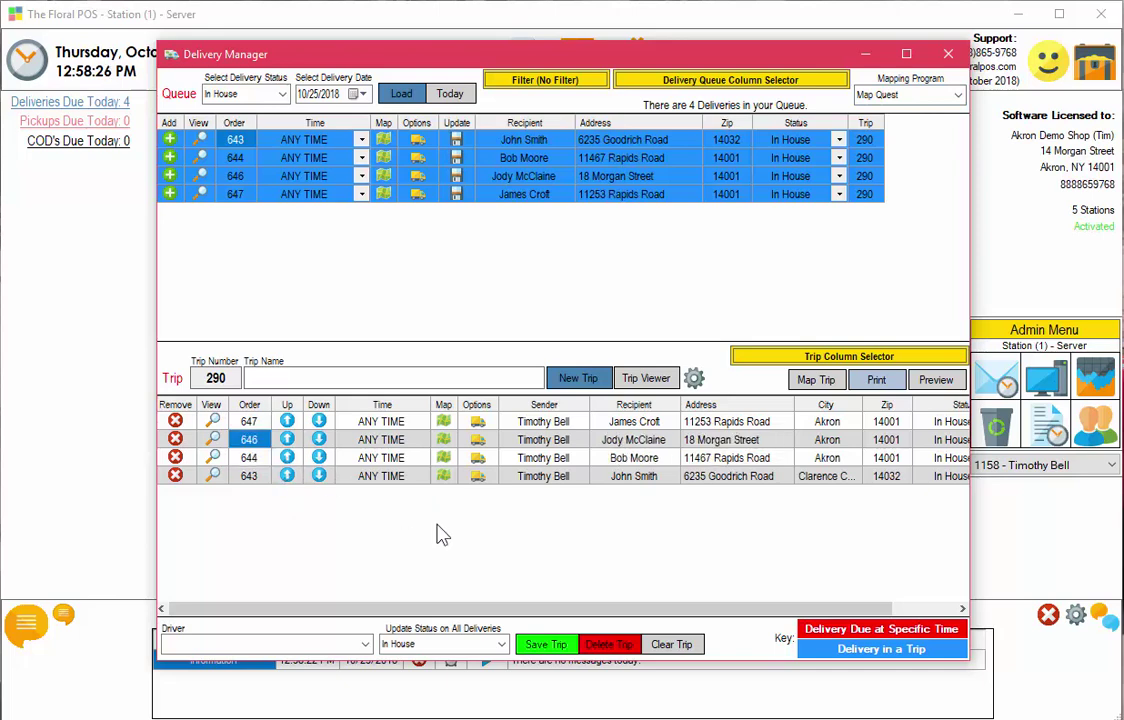
click(546, 645)
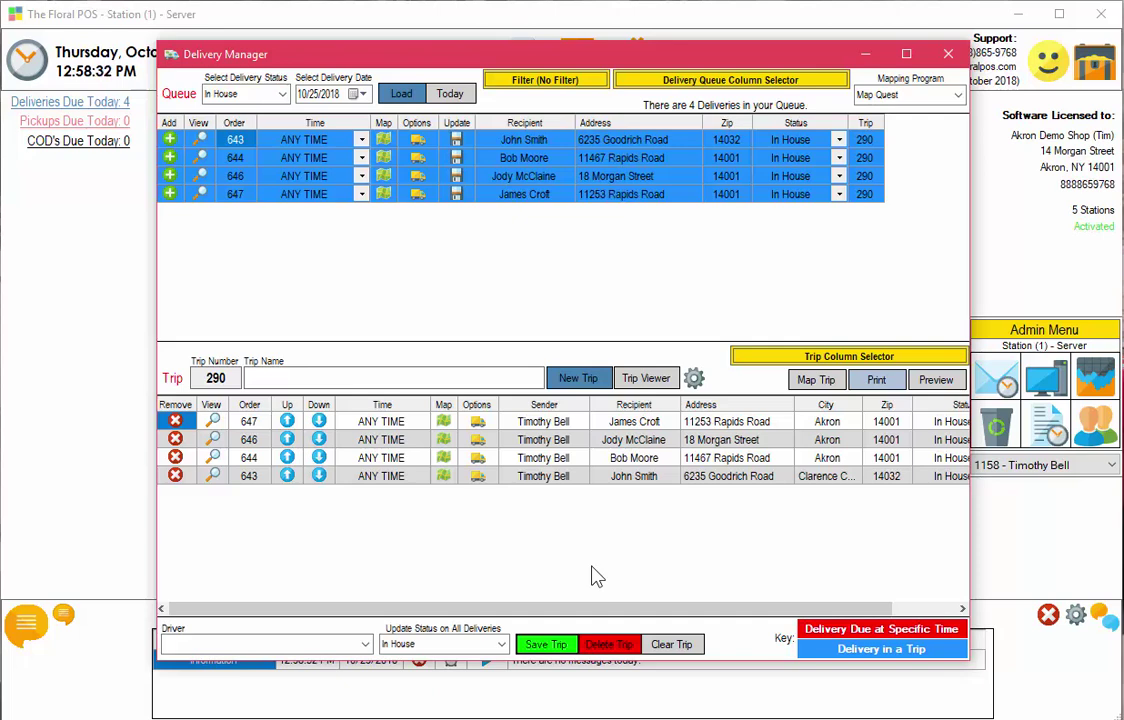
click(814, 382)
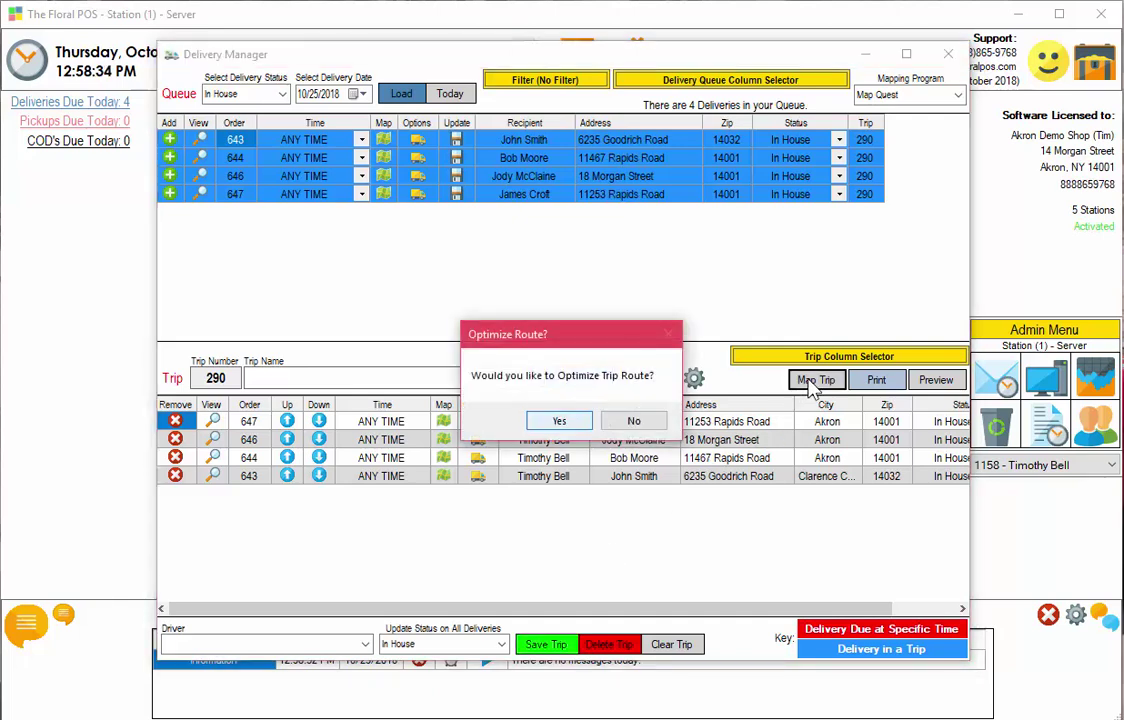
click(633, 421)
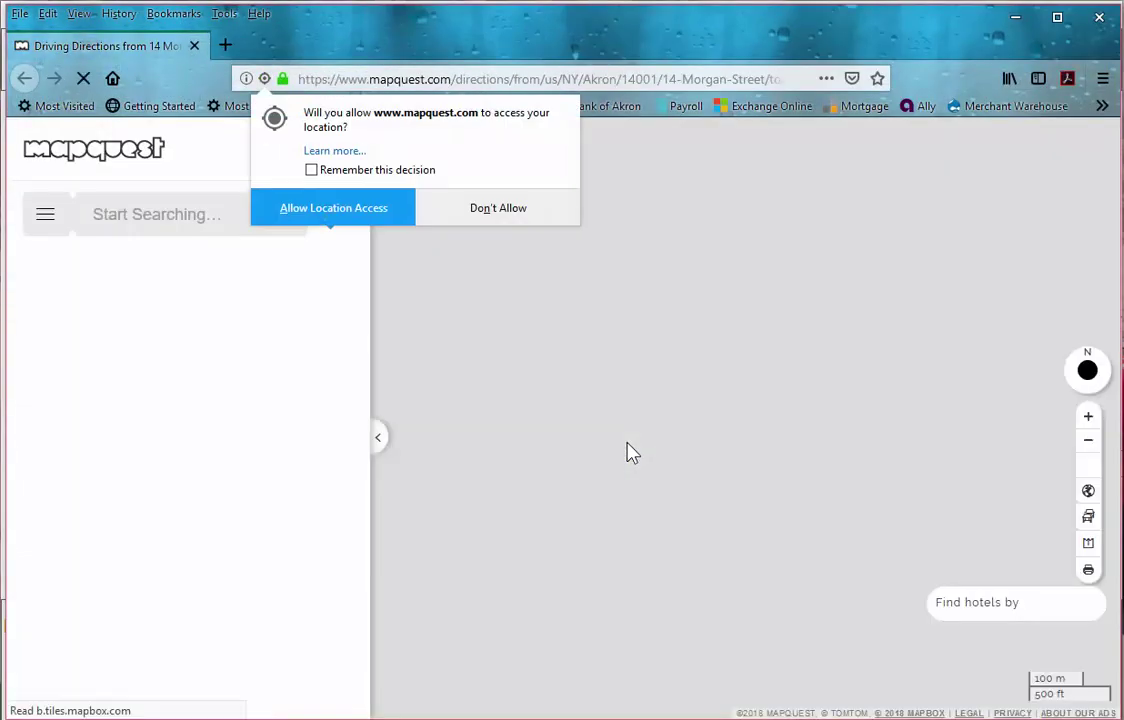
click(498, 207)
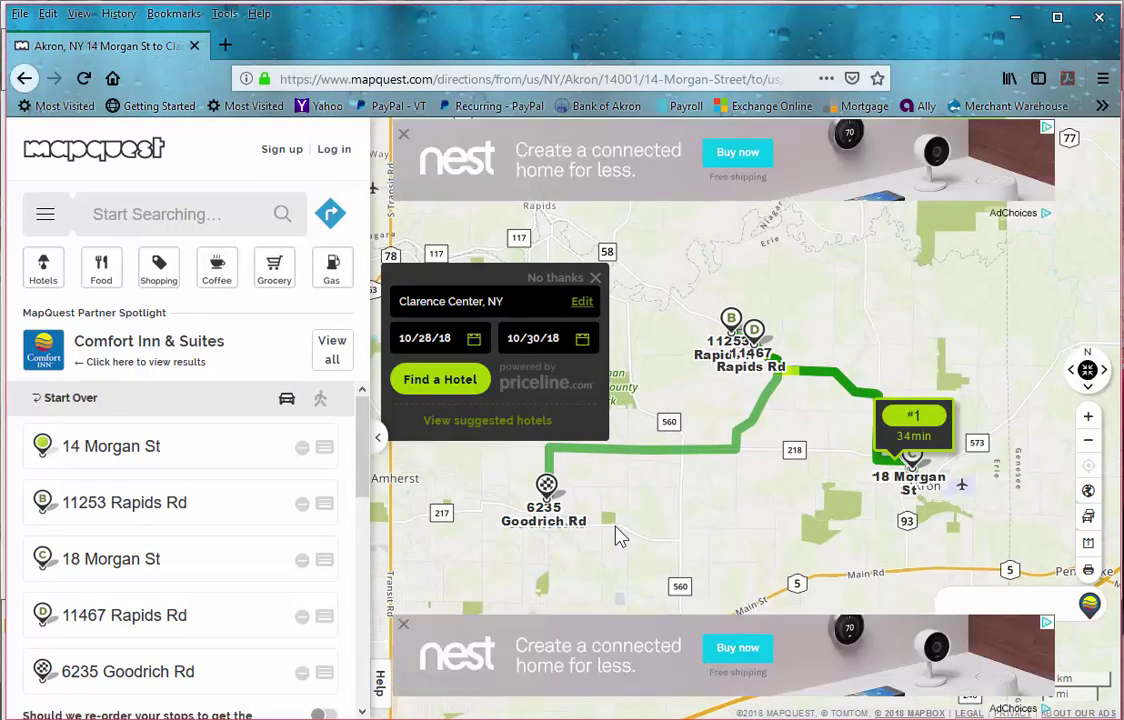
click(597, 281)
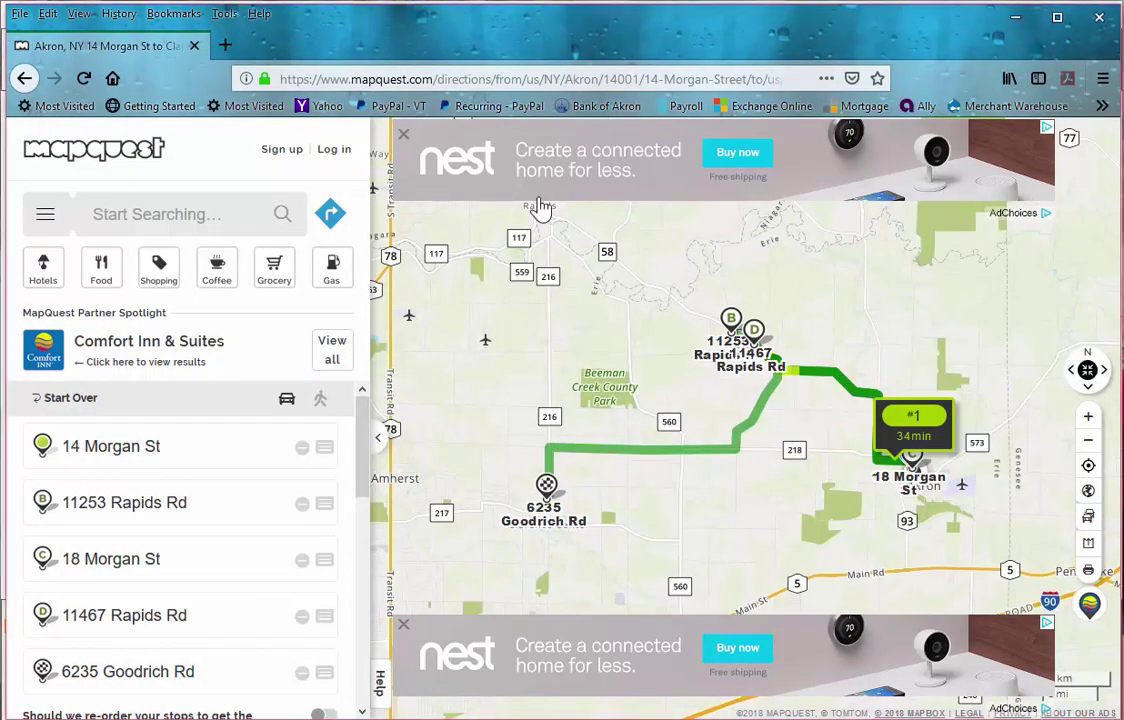
click(404, 135)
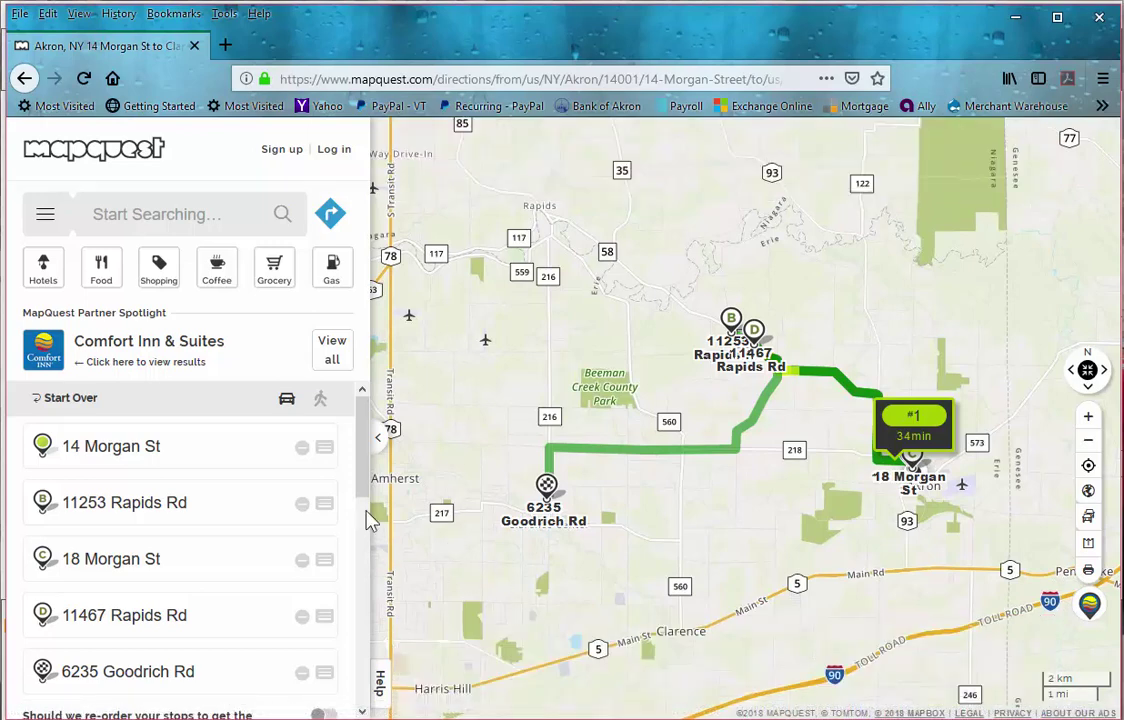
scroll(323, 433, down, 3)
scroll(365, 465, up, 3)
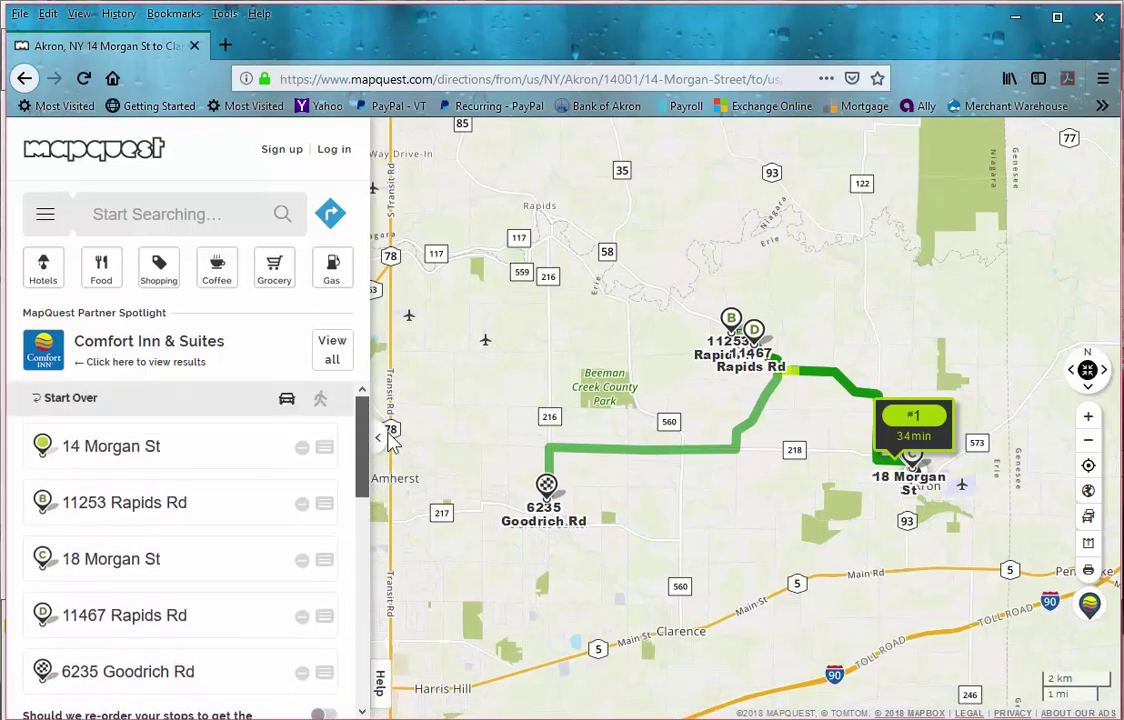
scroll(367, 452, down, 1)
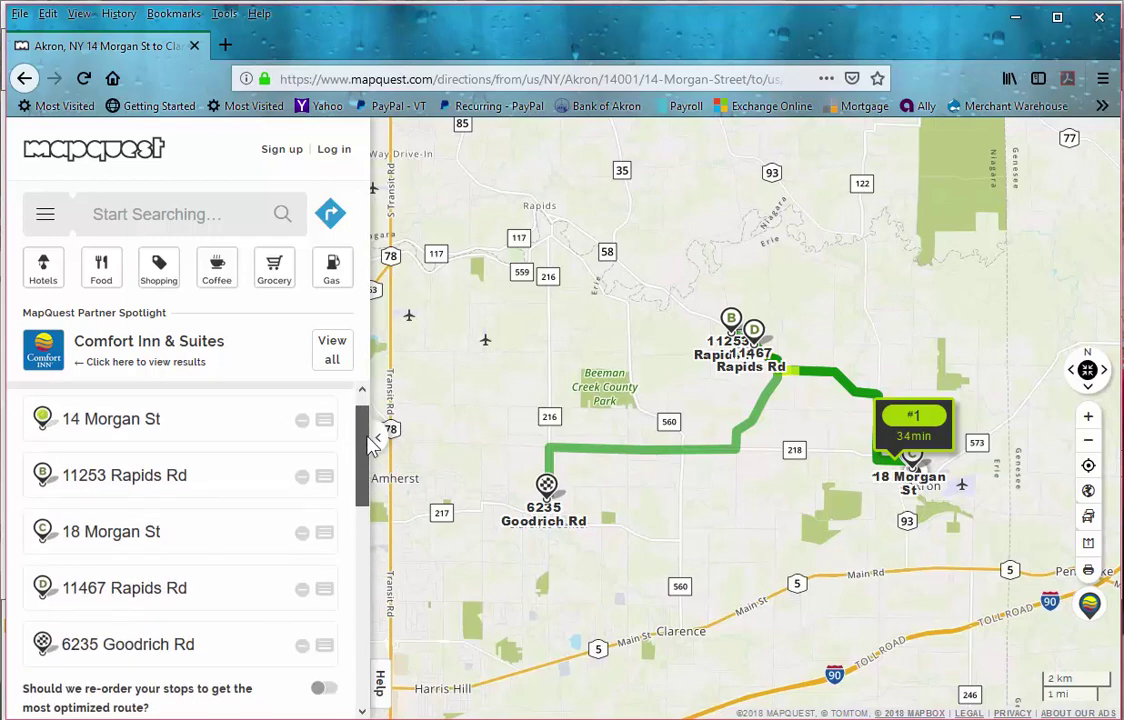
key(alt+Tab)
Step: Remap trip 290 with optimized stop order in MapQuest and allow location access
click(1099, 17)
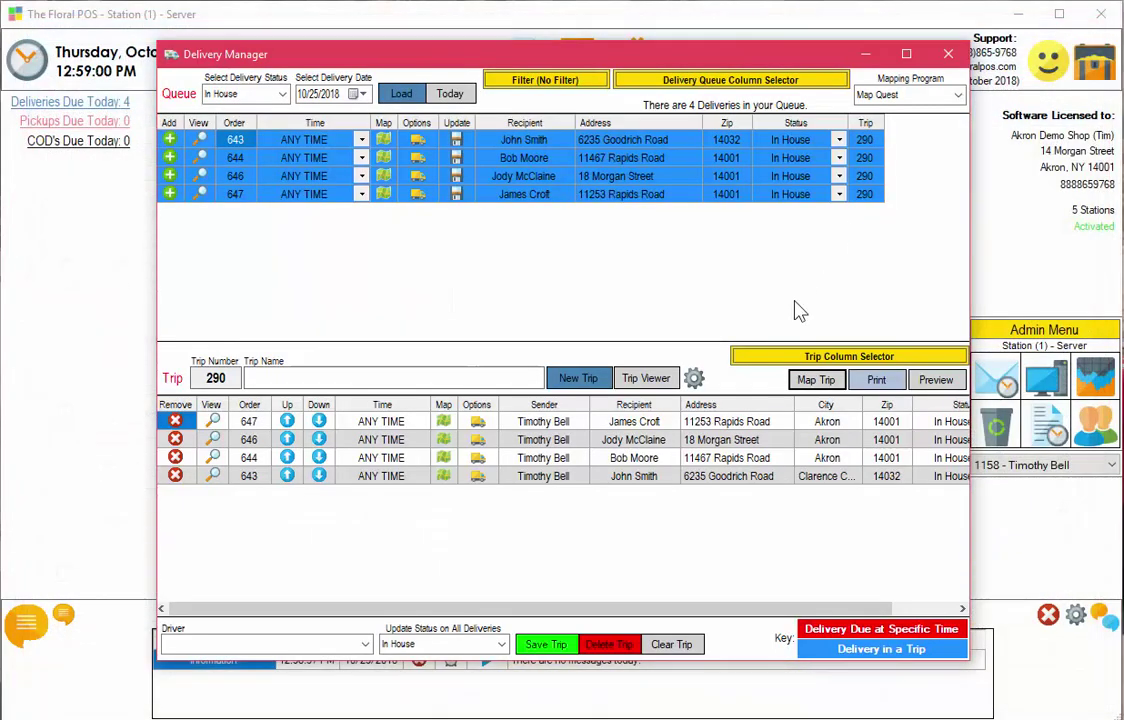
click(816, 380)
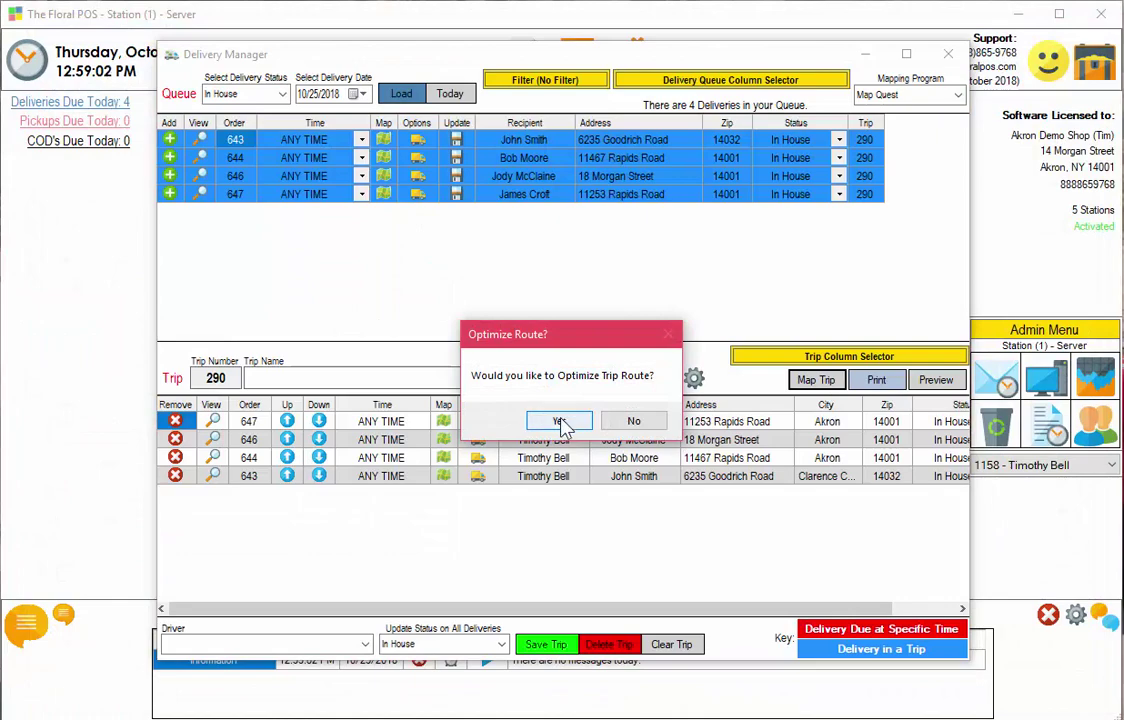
click(560, 420)
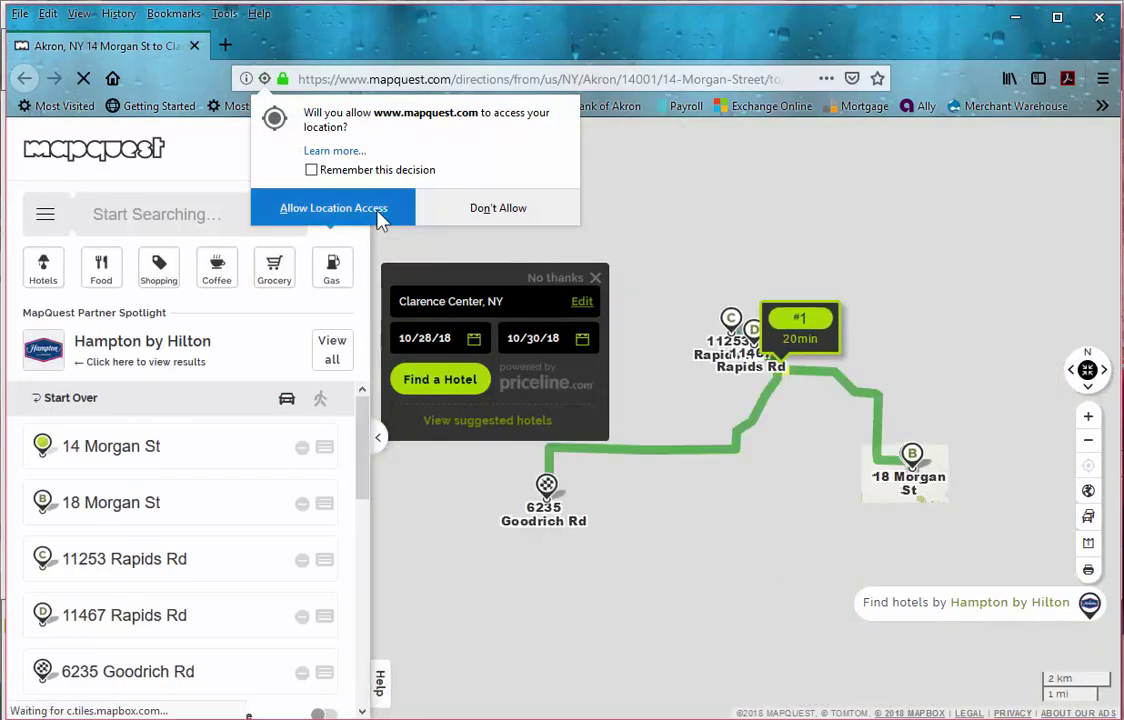
click(311, 170)
click(318, 210)
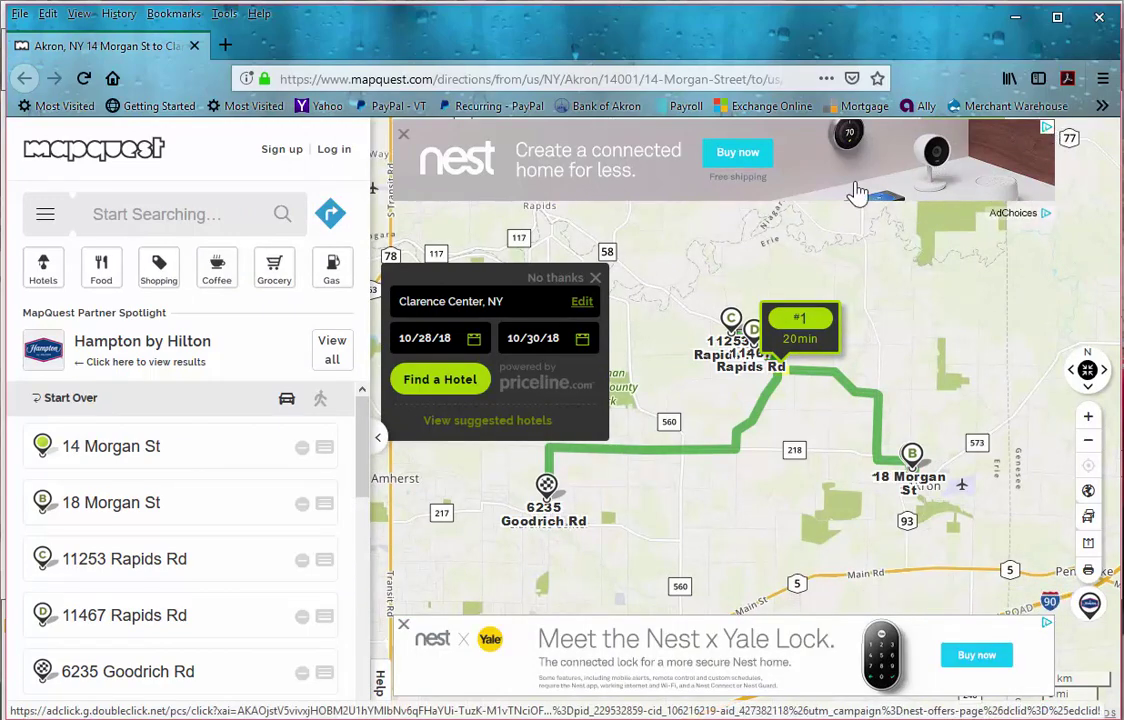
click(596, 279)
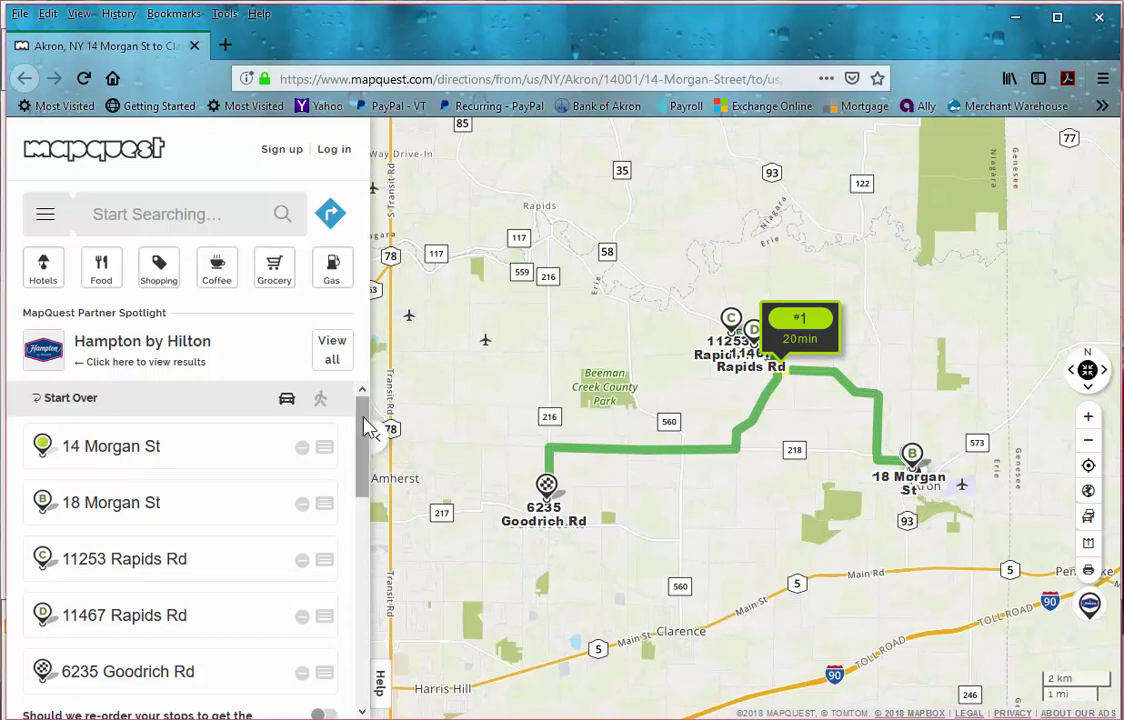
drag(369, 429, 371, 443)
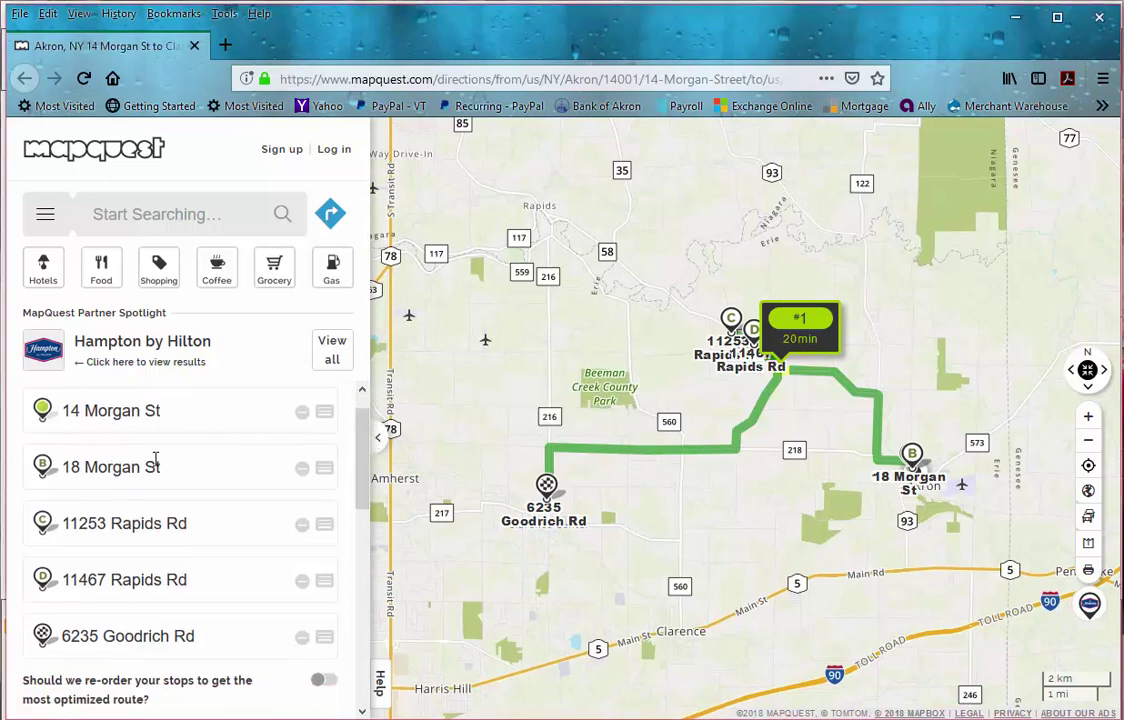
drag(361, 494, 362, 572)
scroll(180, 480, up, 5)
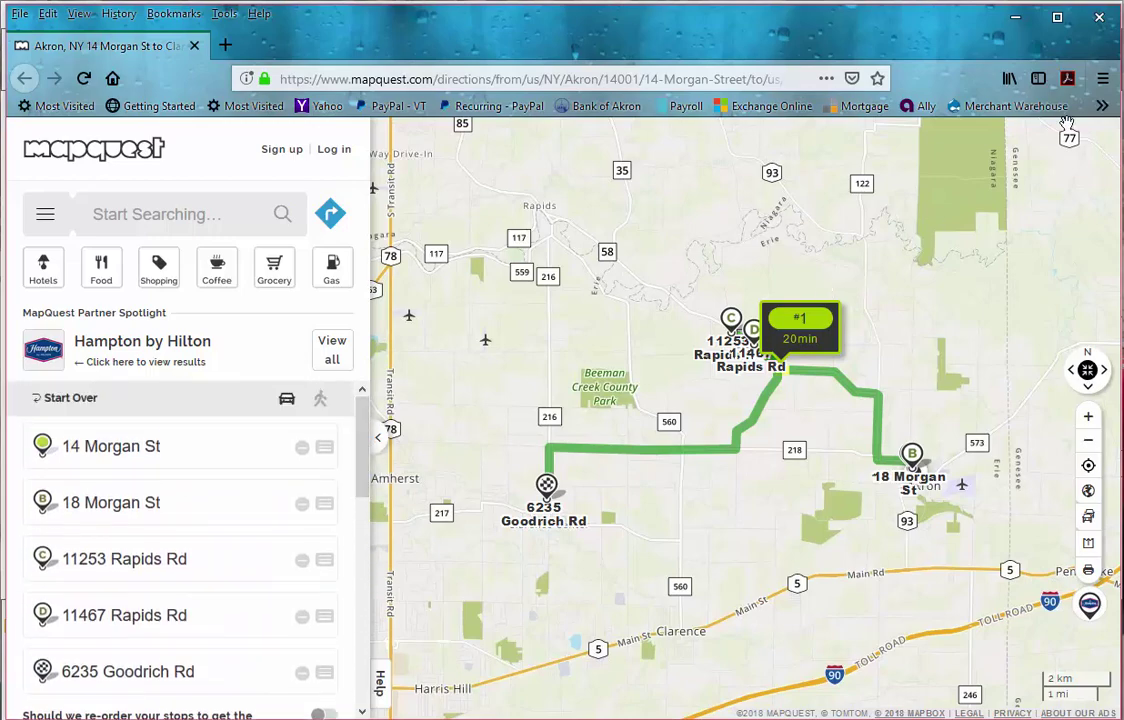
click(1015, 17)
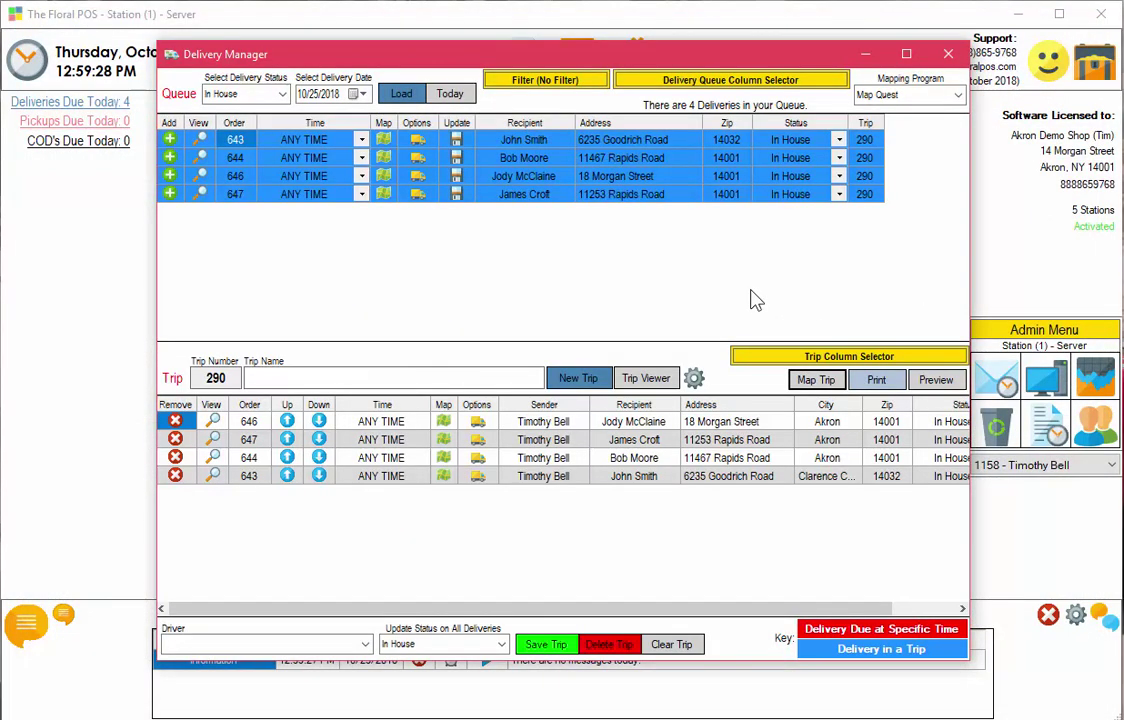